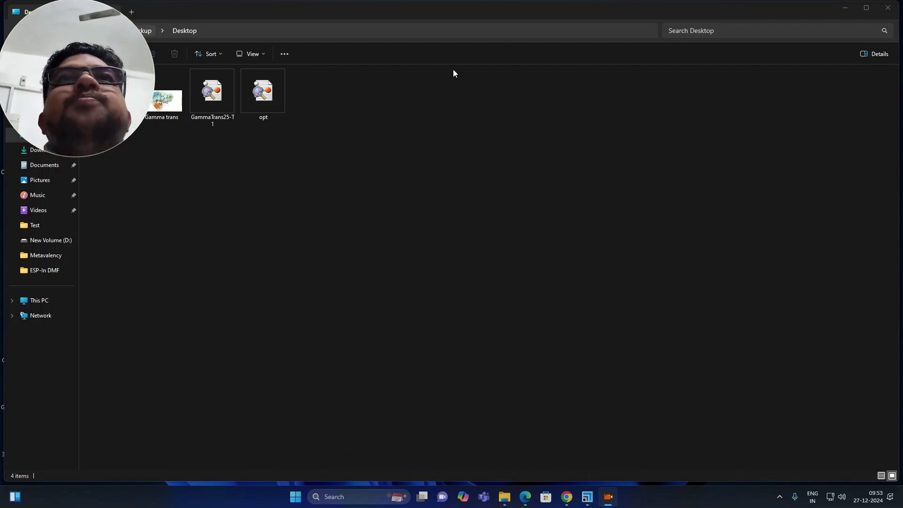
- Open the opt checkpoint file in GaussView, maximize the molecule window and orient the molecule to face the viewer
double_click(270, 95)
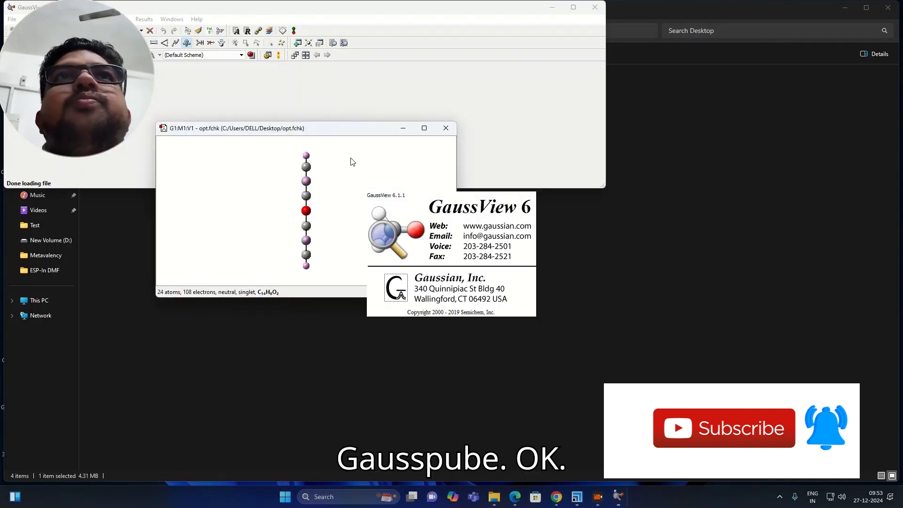
left_click(407, 204)
left_click(428, 127)
left_click_drag(361, 221, 457, 165)
left_click_drag(405, 183, 445, 210)
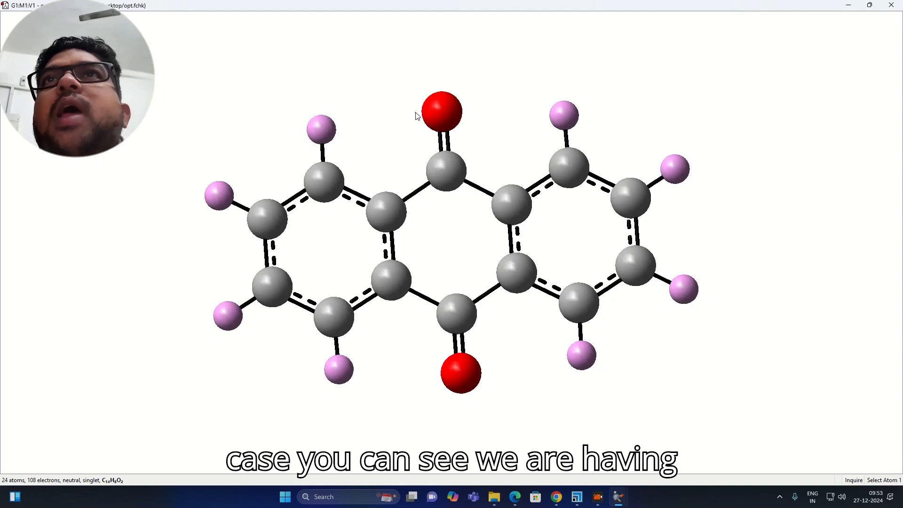
- Show the element symbols on the molecule's atoms
right_click(376, 43)
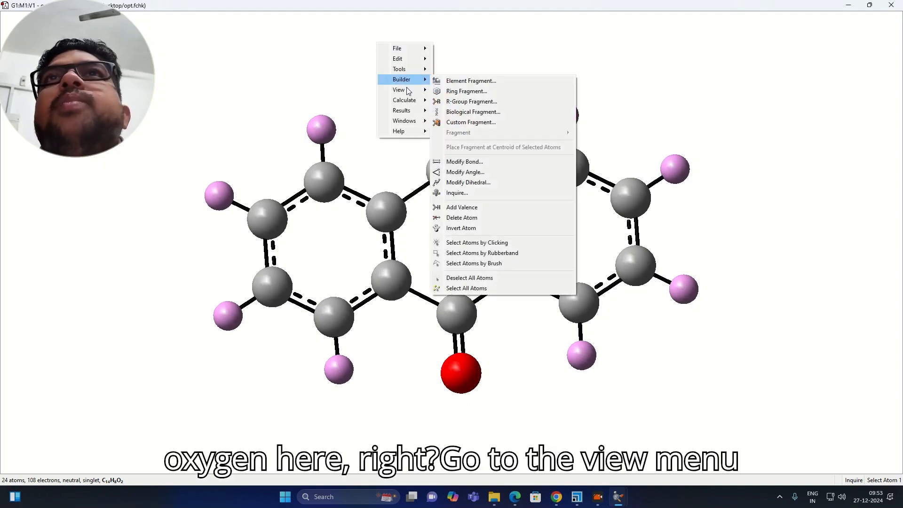
mouse_move(407, 90)
left_click(465, 160)
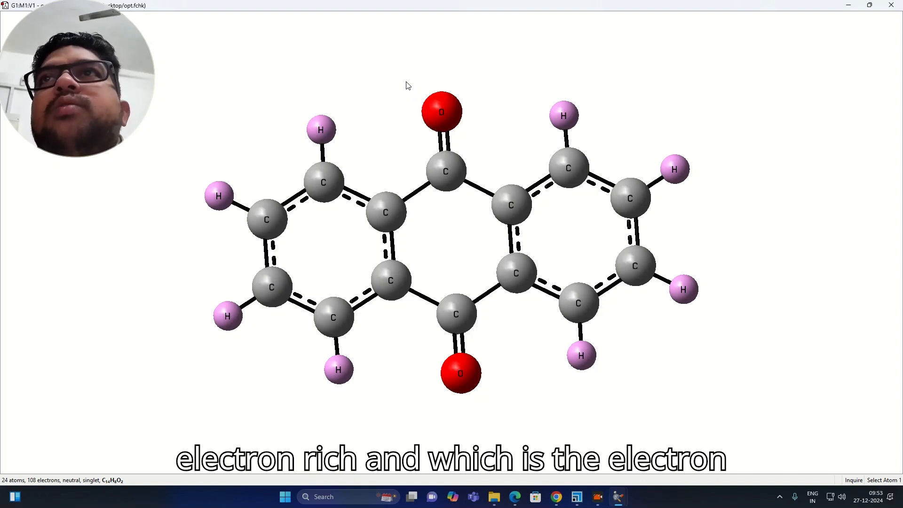
- Open the Surfaces and Contours results for the molecule and place the dialog clear of the window's edge
right_click(389, 53)
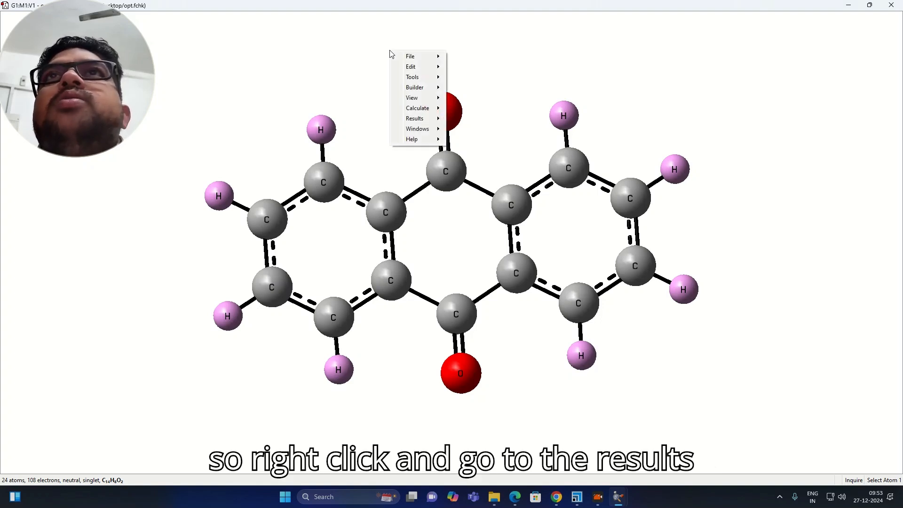
mouse_move(424, 123)
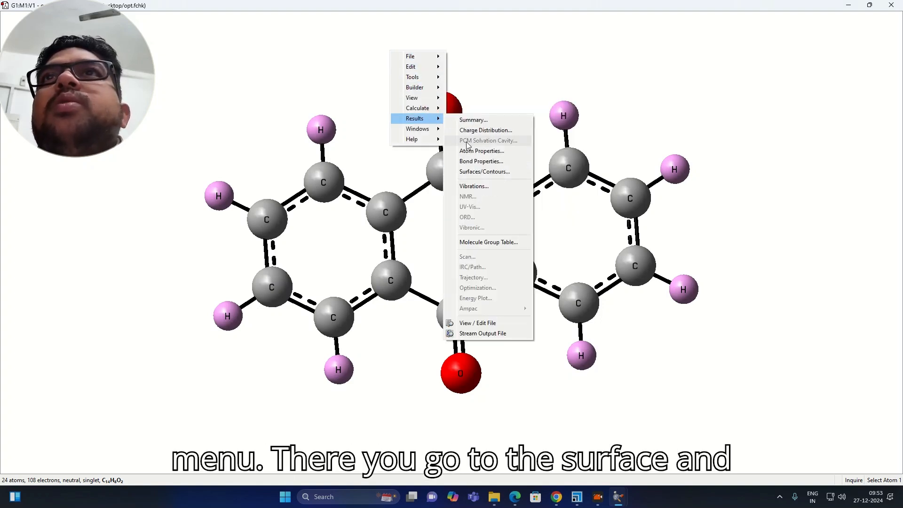
left_click(481, 172)
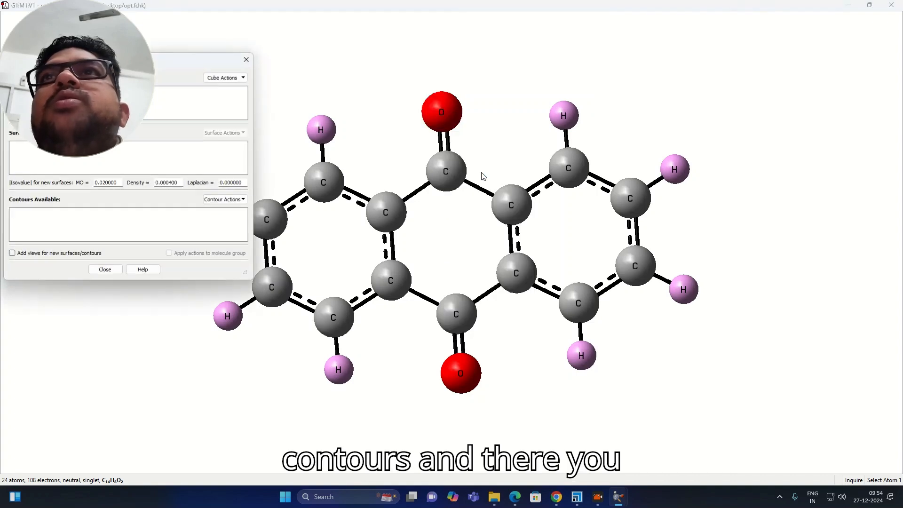
left_click_drag(415, 53, 563, 51)
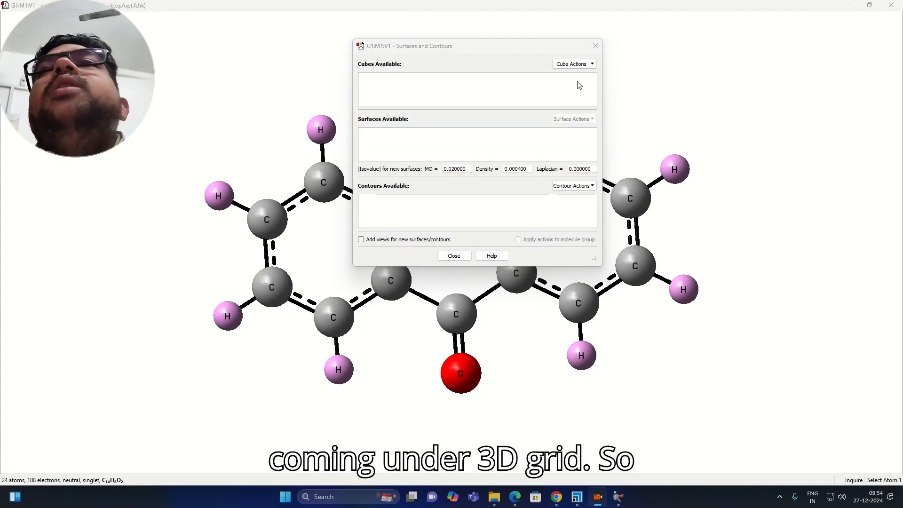
- Generate a new Total Density cube from the SCF density matrix, using the full density matrix and a Coarse grid
left_click(587, 64)
left_click(587, 64)
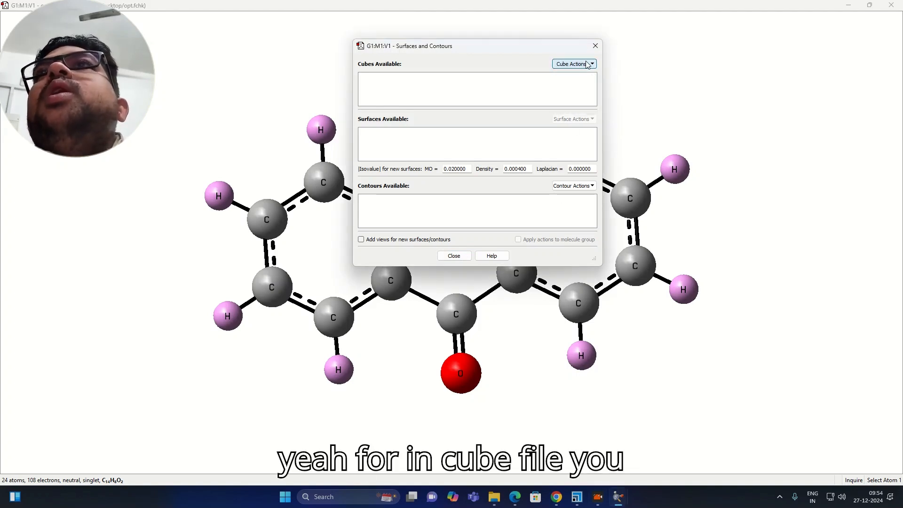
left_click(565, 66)
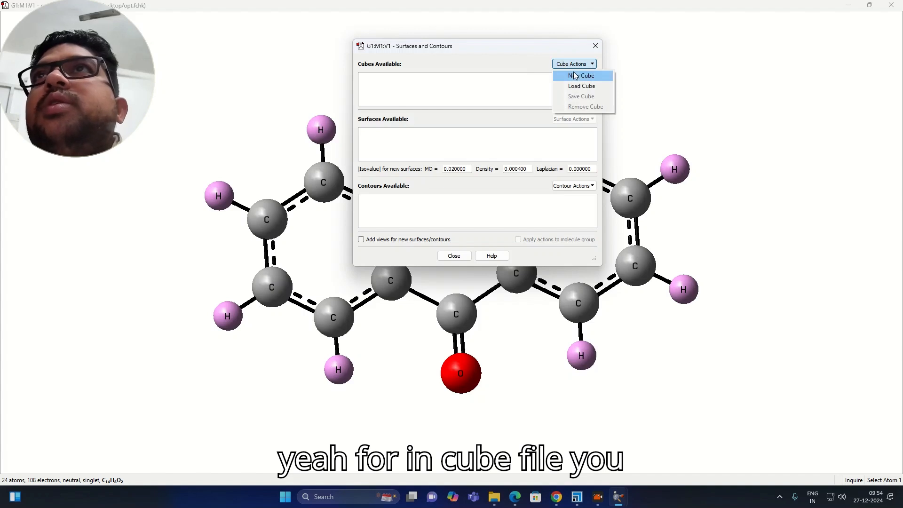
left_click(574, 75)
left_click_drag(480, 93, 668, 62)
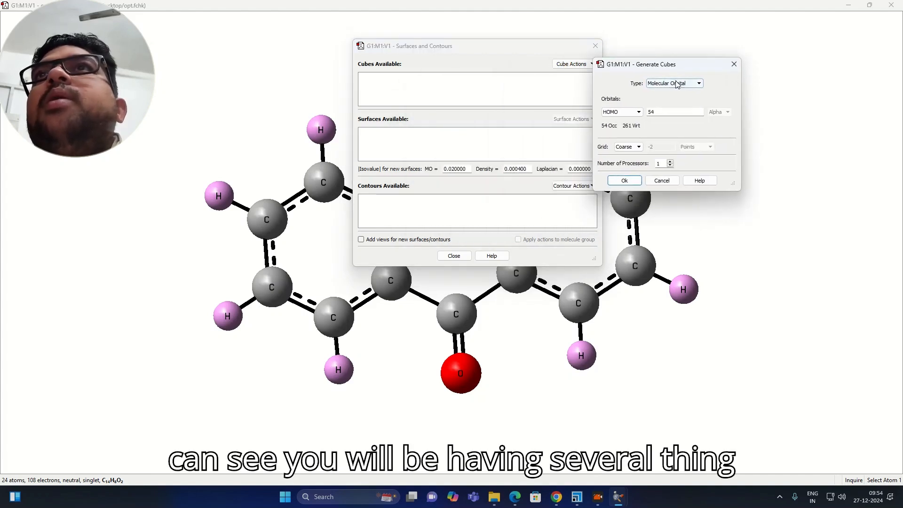
left_click(677, 84)
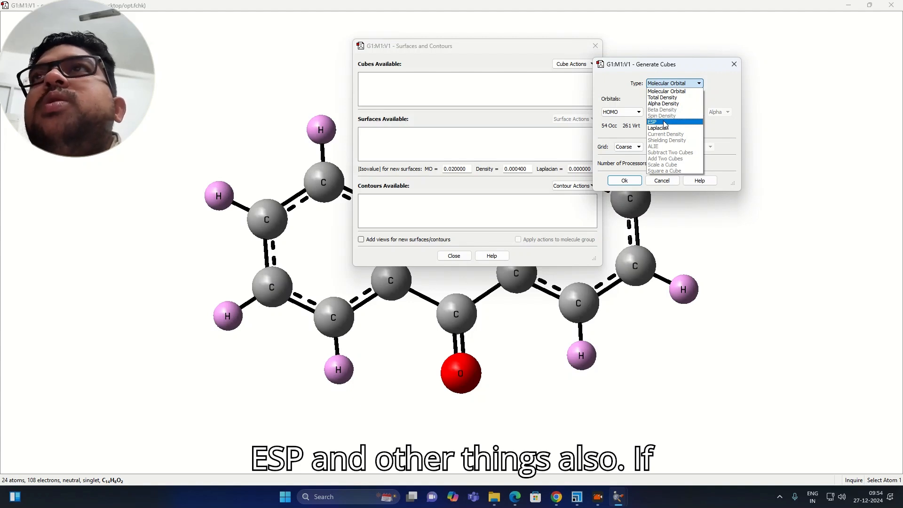
left_click(670, 98)
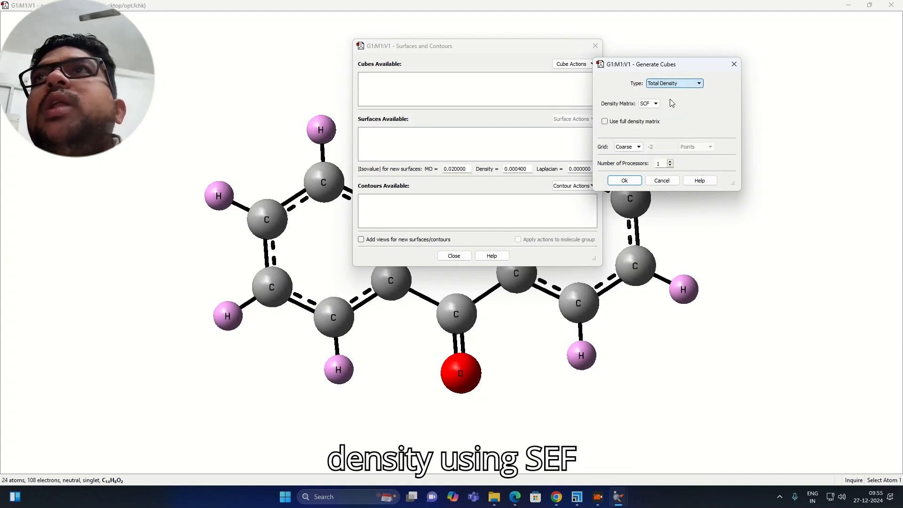
left_click(604, 121)
left_click(637, 147)
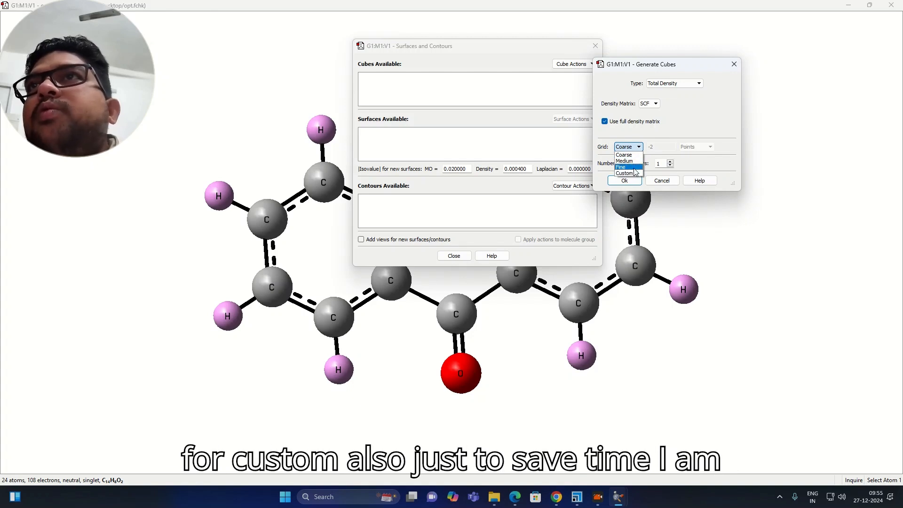
left_click(630, 156)
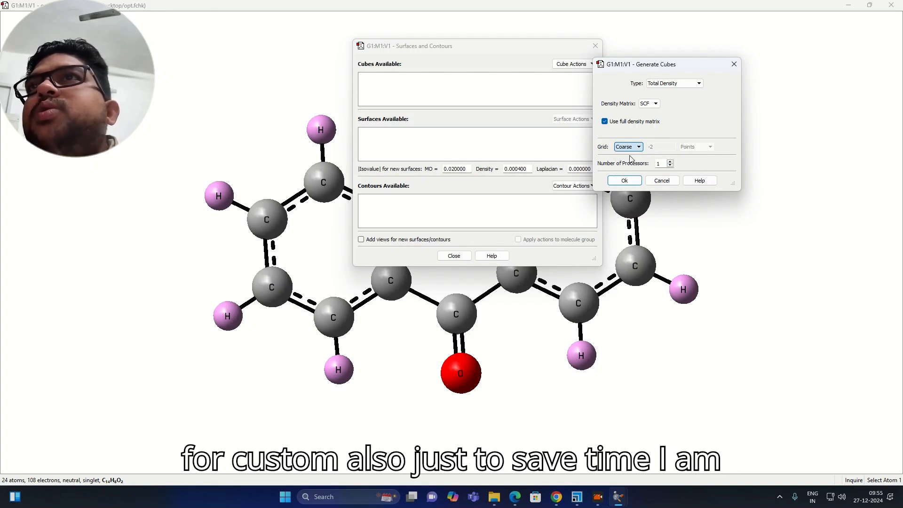
left_click(670, 161)
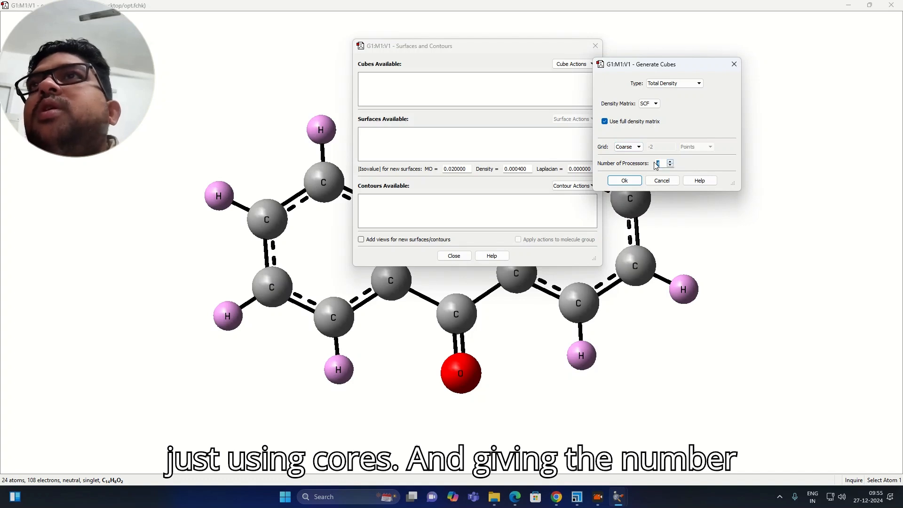
left_click(631, 180)
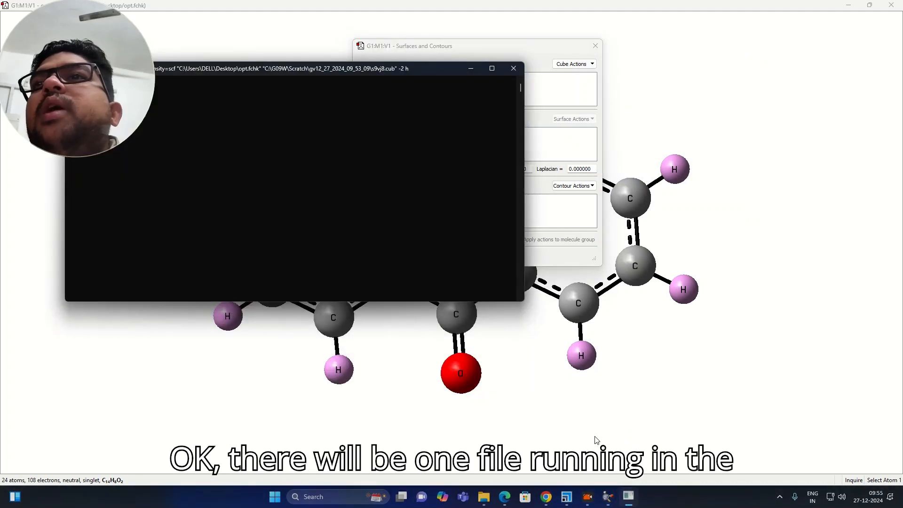
left_click_drag(396, 70, 689, 118)
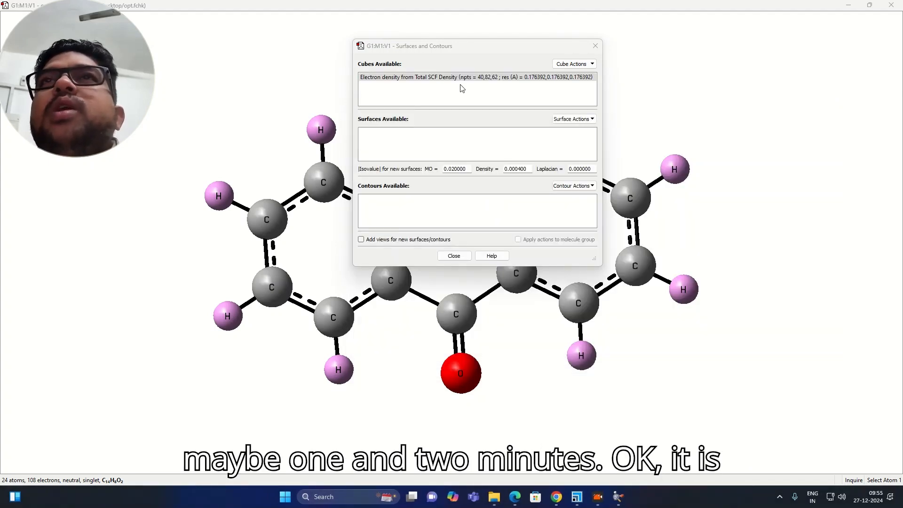
- Generate a second cube of type ESP from the SCF density matrix with a Coarse grid
left_click(589, 65)
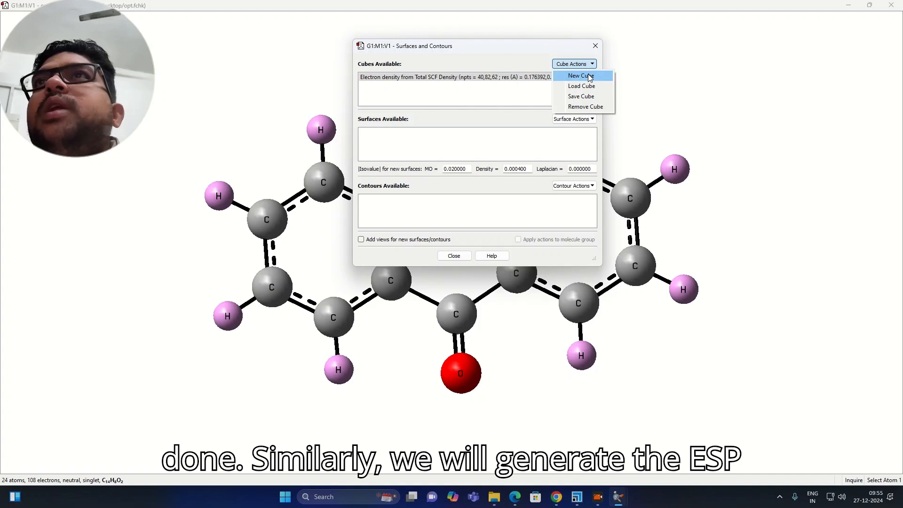
left_click(582, 76)
left_click(508, 111)
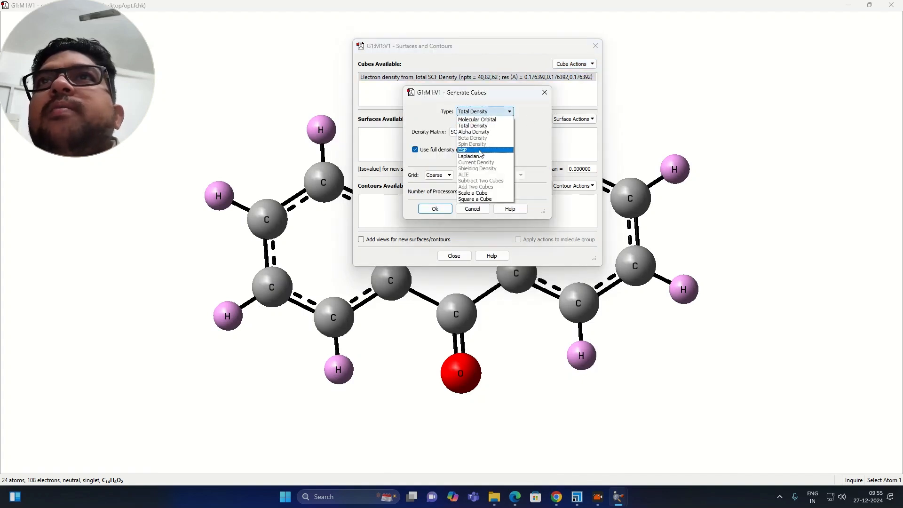
left_click(479, 150)
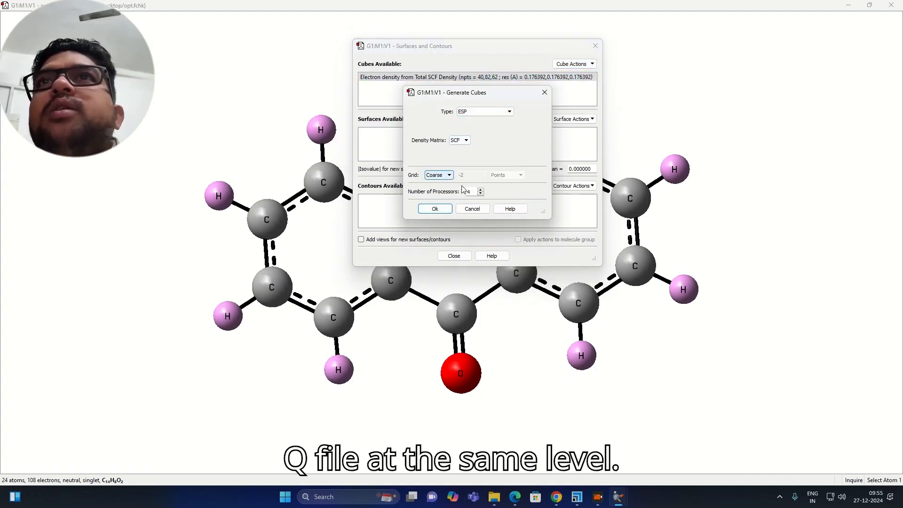
left_click(435, 208)
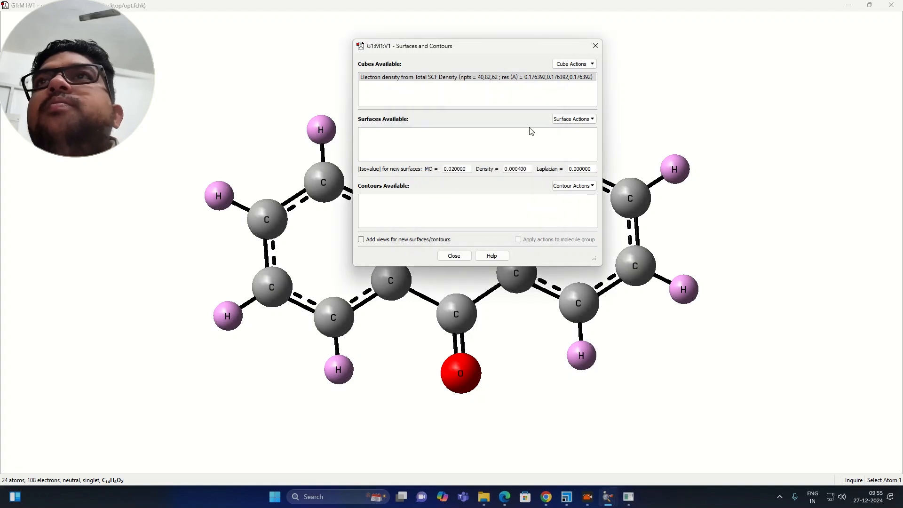
left_click(423, 83)
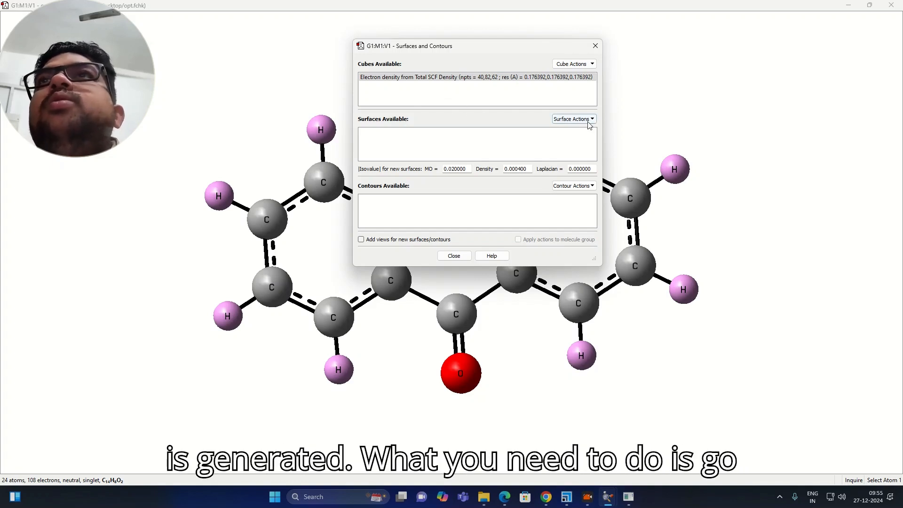
left_click(630, 497)
left_click_drag(414, 82, 595, 102)
left_click_drag(271, 105, 319, 112)
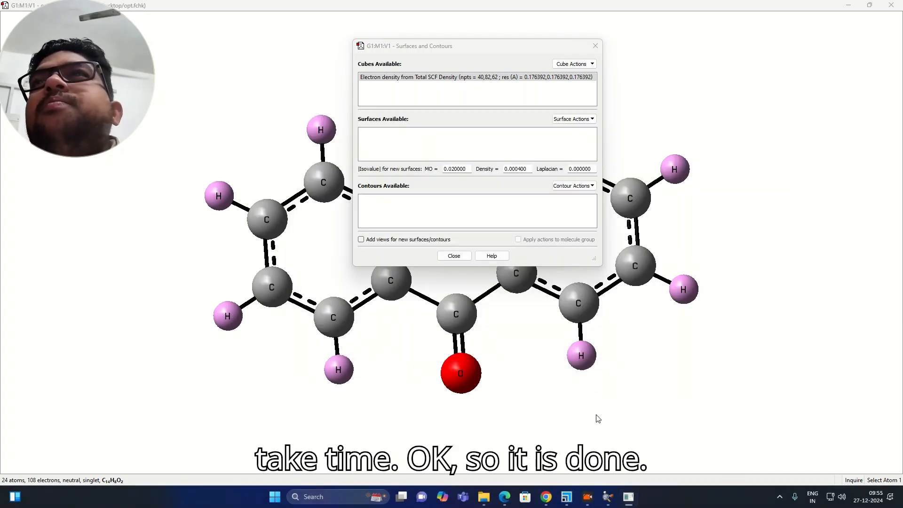
- Create a new mapped surface from the electron density cube, using the existing electrostatic potential cube and 4 processors
left_click(586, 120)
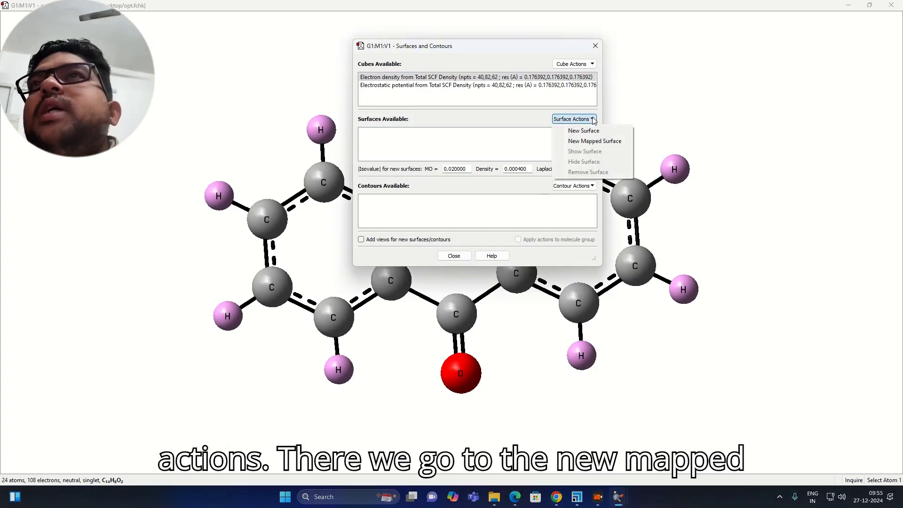
left_click(602, 141)
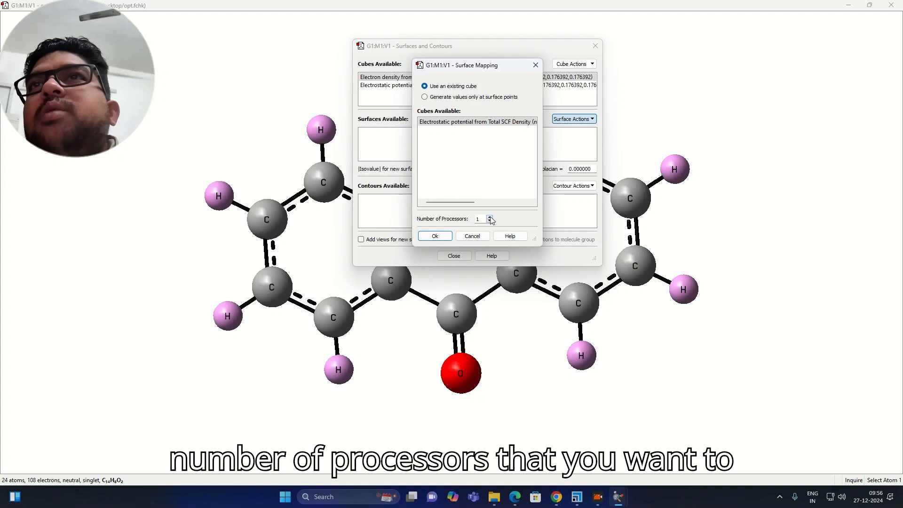
type("4")
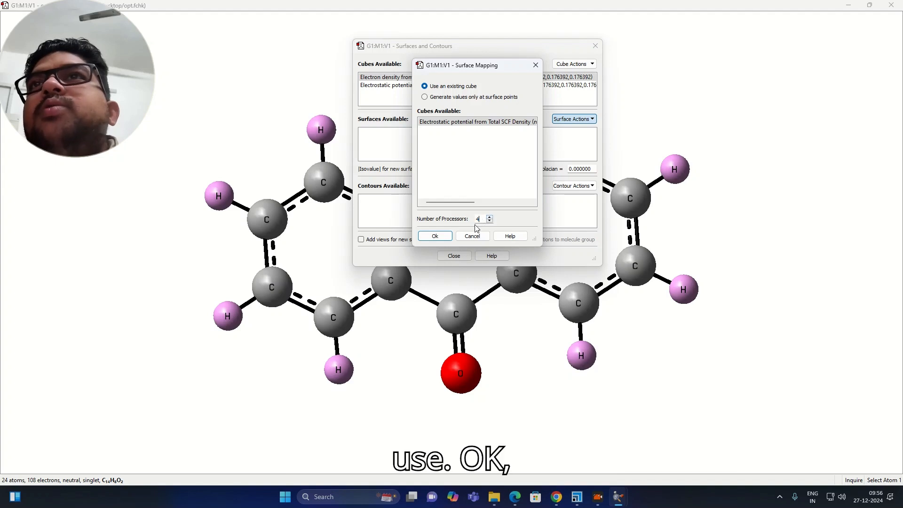
left_click(436, 236)
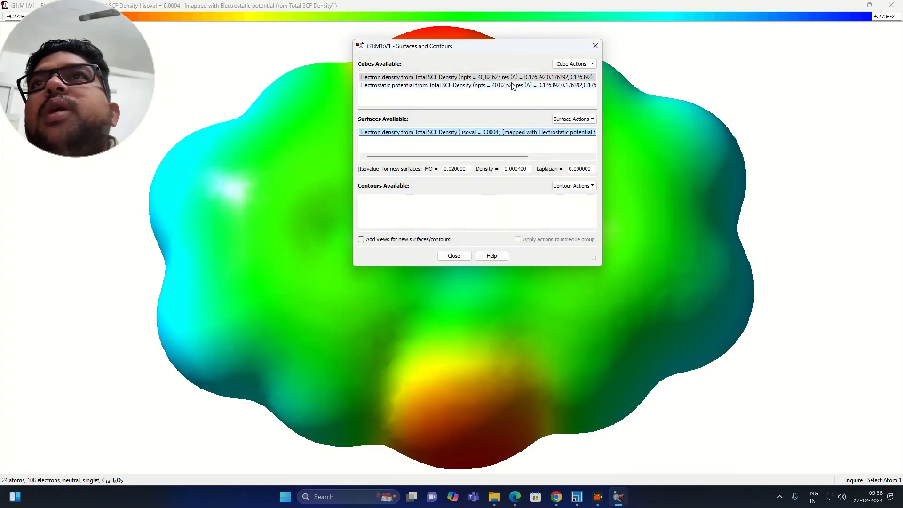
- Move the Surfaces and Contours dialog off the mapped surface and reposition the molecule so that the two no longer overlap
left_click_drag(512, 49, 111, 124)
scroll(450, 146, "up", 2)
scroll(450, 146, "down", 5)
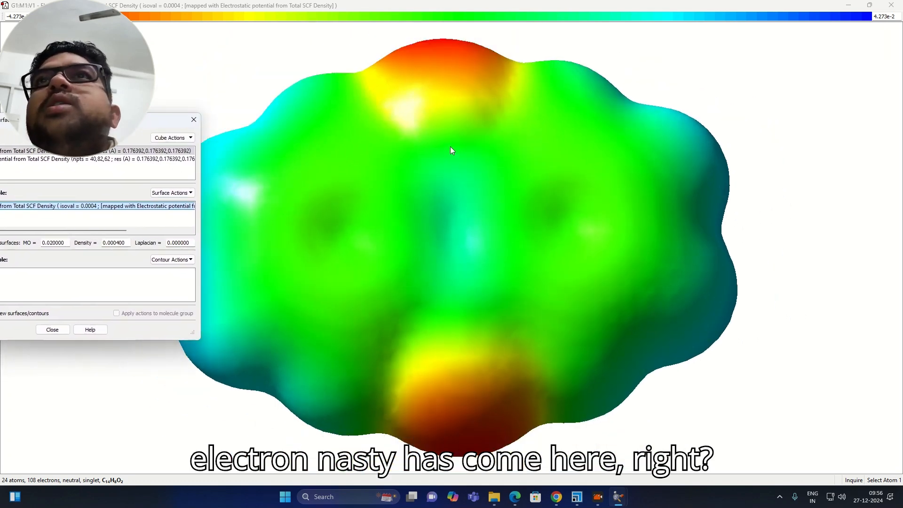
middle_click_drag(430, 171, 557, 143)
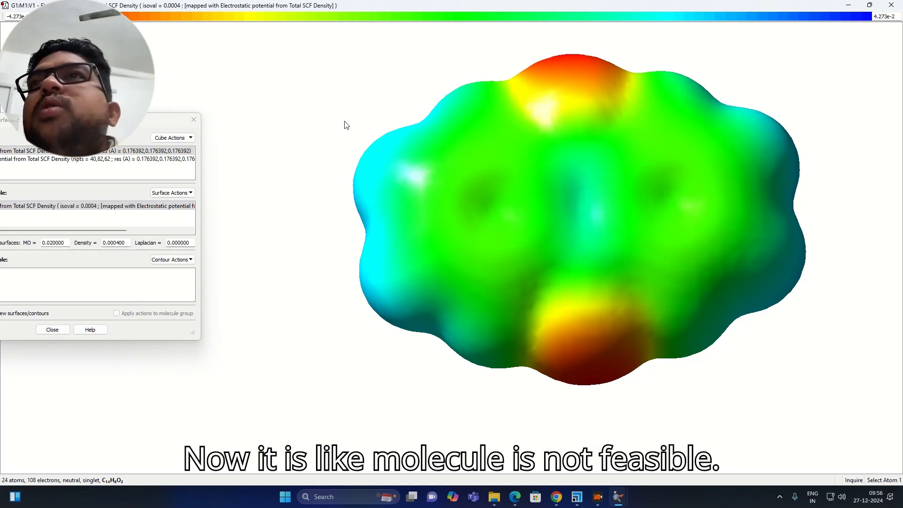
- Open the surface settings of the Display Format dialog and change the surface format to Mesh
right_click(297, 93)
mouse_move(319, 141)
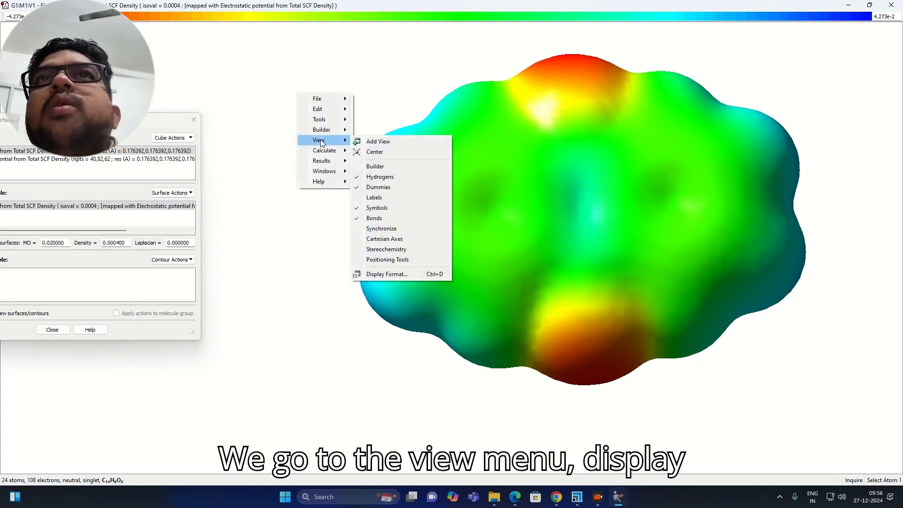
left_click(407, 273)
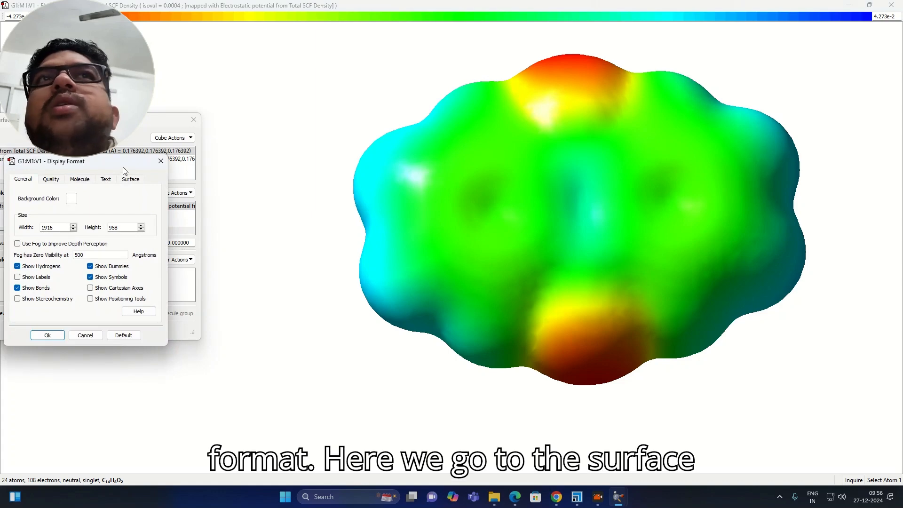
left_click_drag(125, 170, 274, 64)
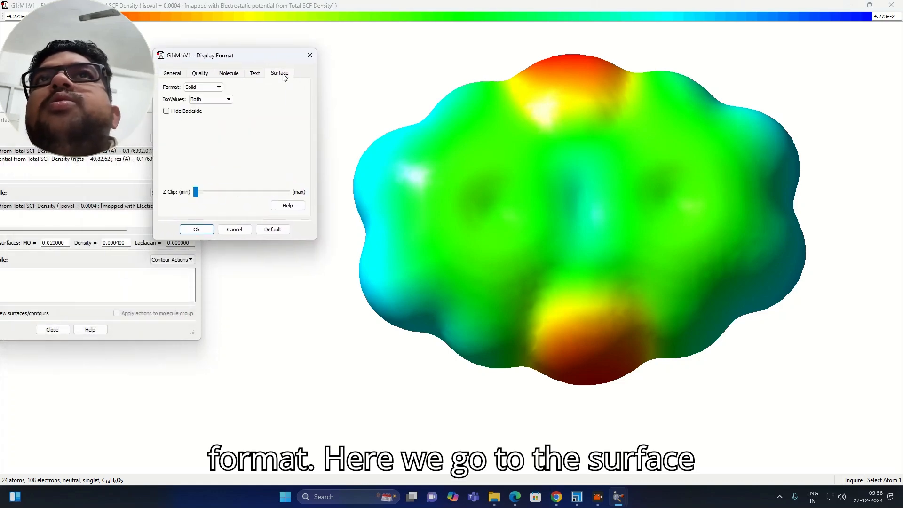
left_click(216, 87)
left_click(210, 95)
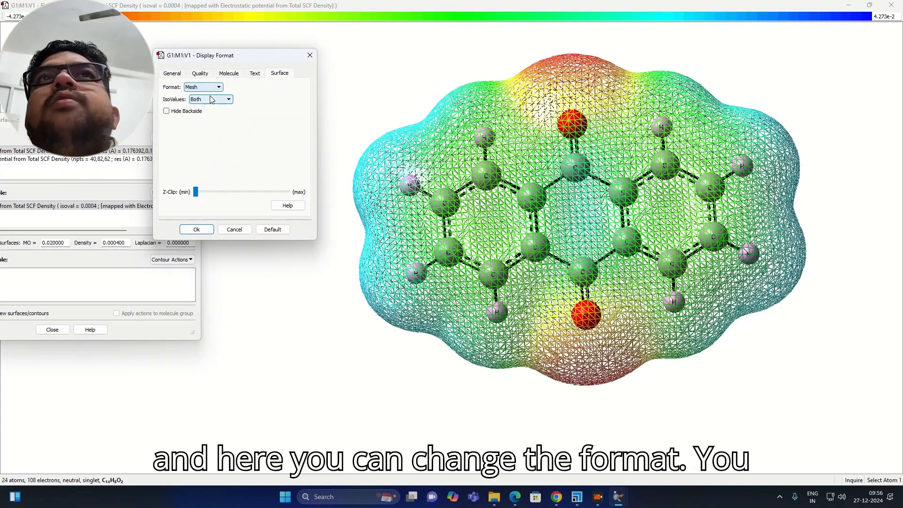
- Set the surface format to Transparent at the fully opaque level, and compare it with Fade mapped surface values off and back on
left_click(214, 88)
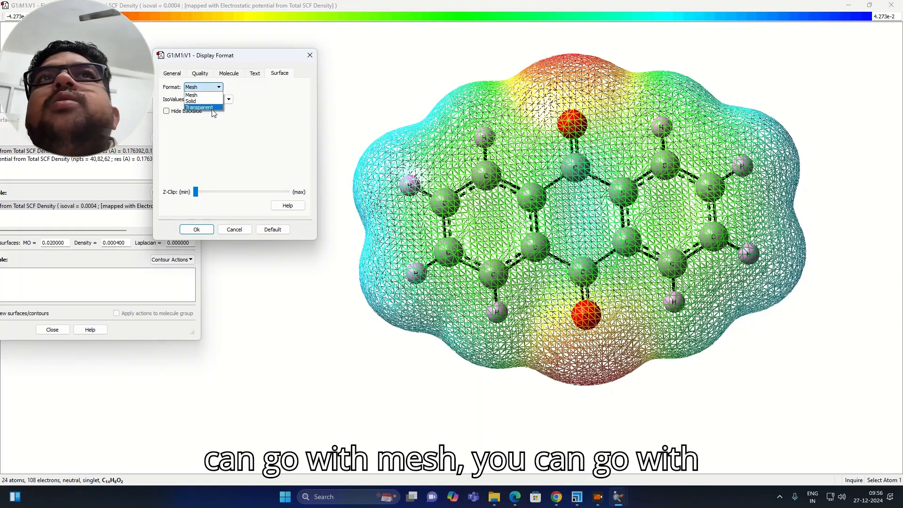
left_click(212, 107)
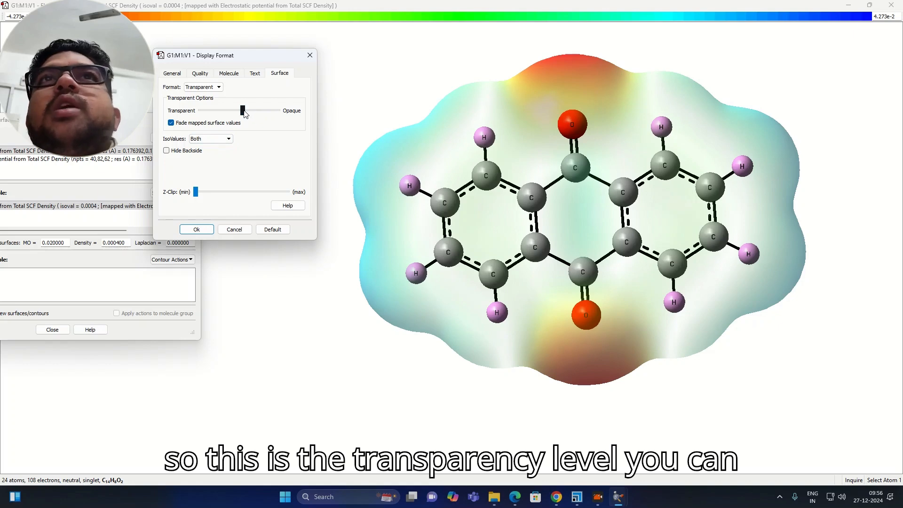
left_click_drag(242, 111, 291, 117)
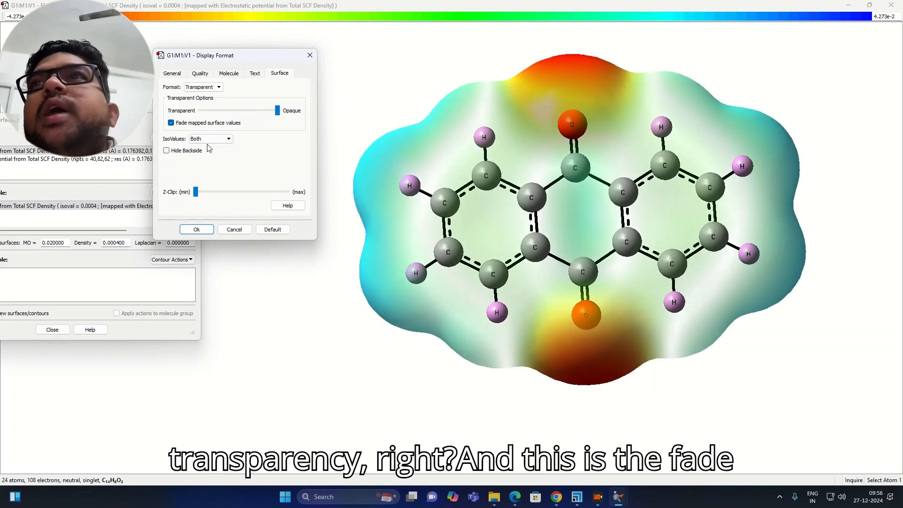
left_click(171, 123)
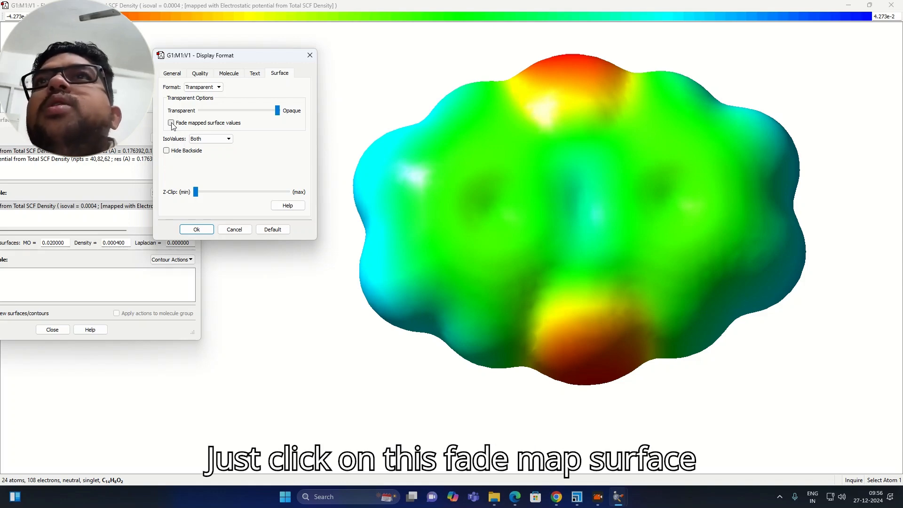
left_click(171, 123)
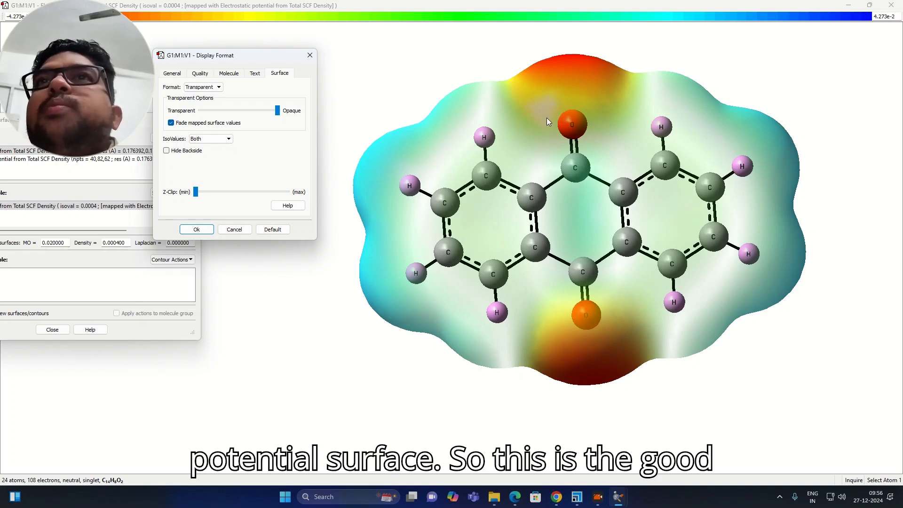
- Straighten the molecule's orientation and save an image of the mapped surface to the Desktop as axzz in TIFF format
mouse_move(486, 191)
left_mouse_down()
mouse_move(501, 153)
mouse_move(478, 197)
mouse_move(489, 189)
mouse_move(473, 197)
mouse_move(492, 195)
mouse_move(487, 188)
mouse_move(484, 199)
left_mouse_up()
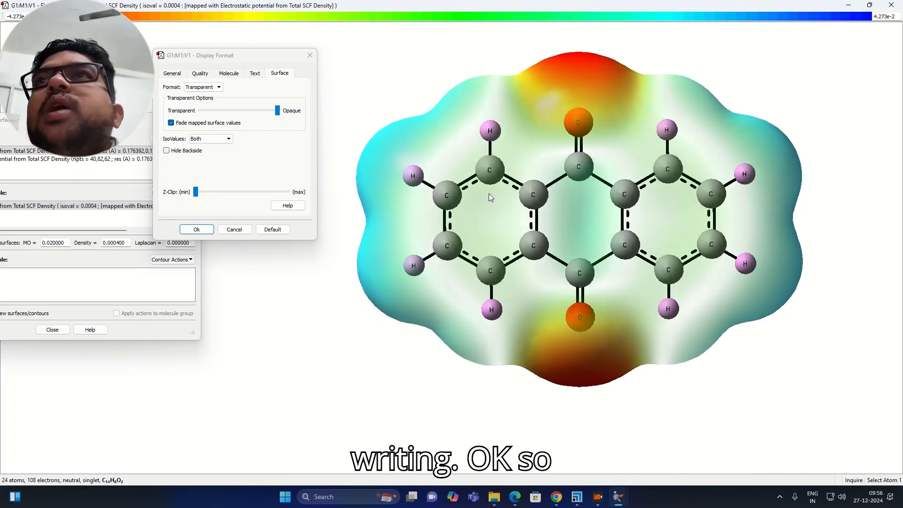
scroll(514, 187, "up", 2)
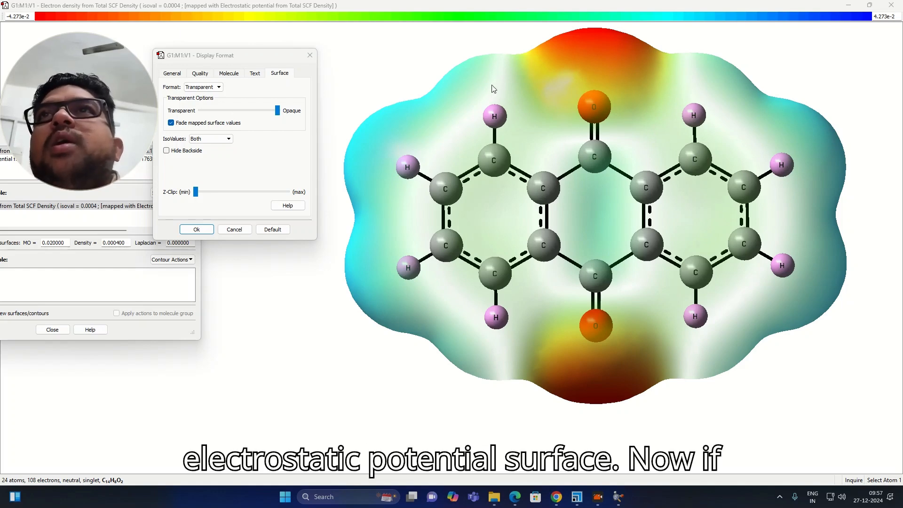
right_click(411, 61)
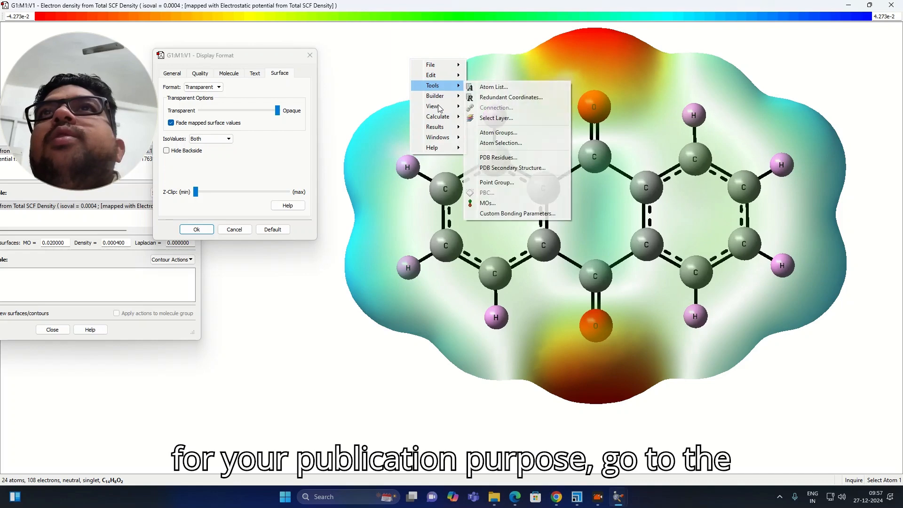
mouse_move(435, 65)
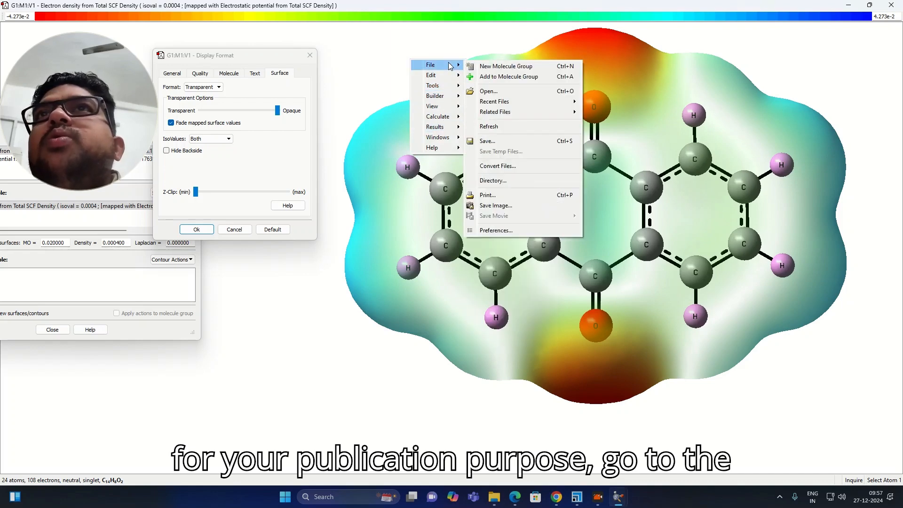
left_click(492, 206)
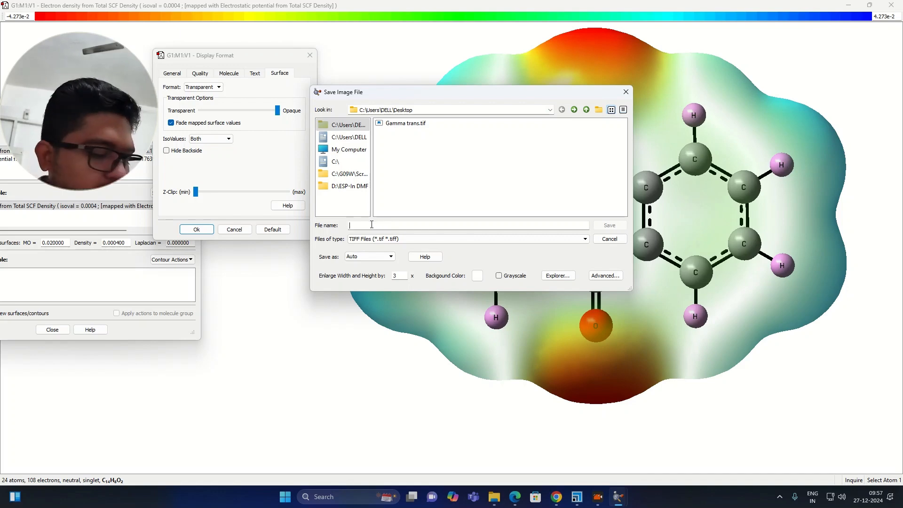
type("axzz")
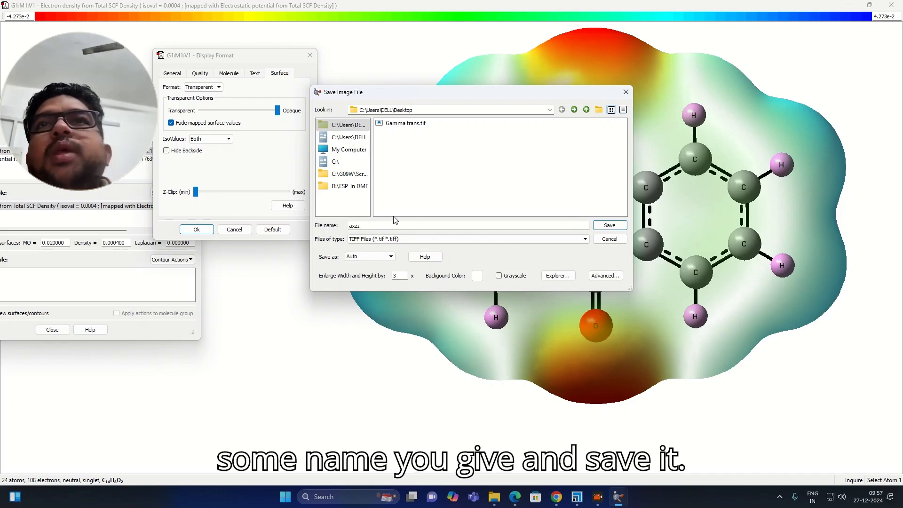
left_click(353, 239)
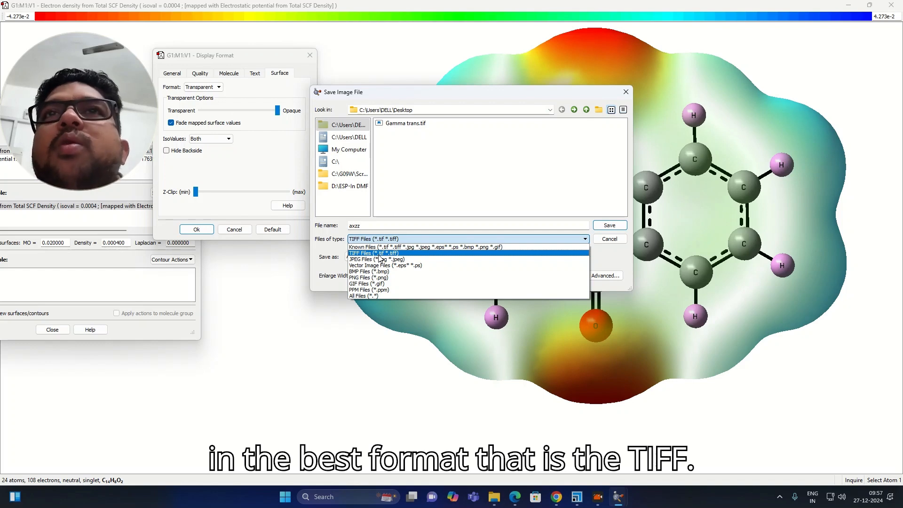
left_click(379, 253)
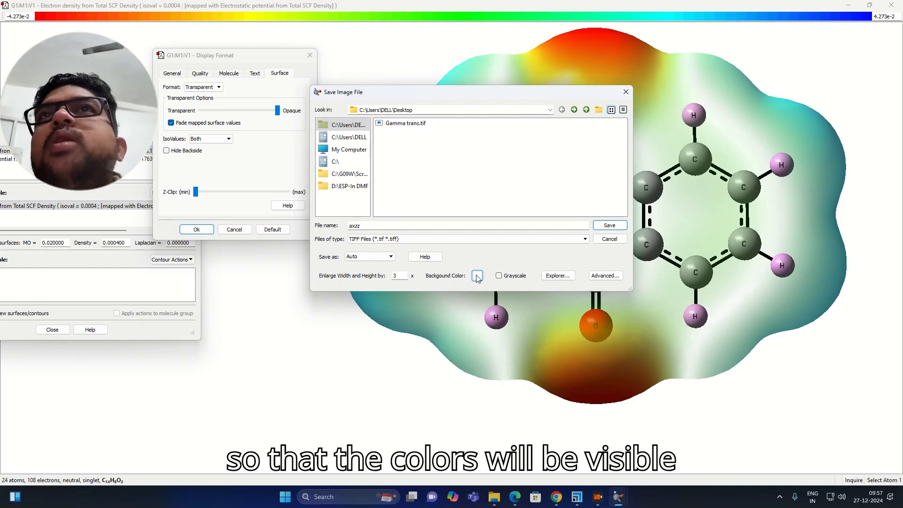
left_click(617, 227)
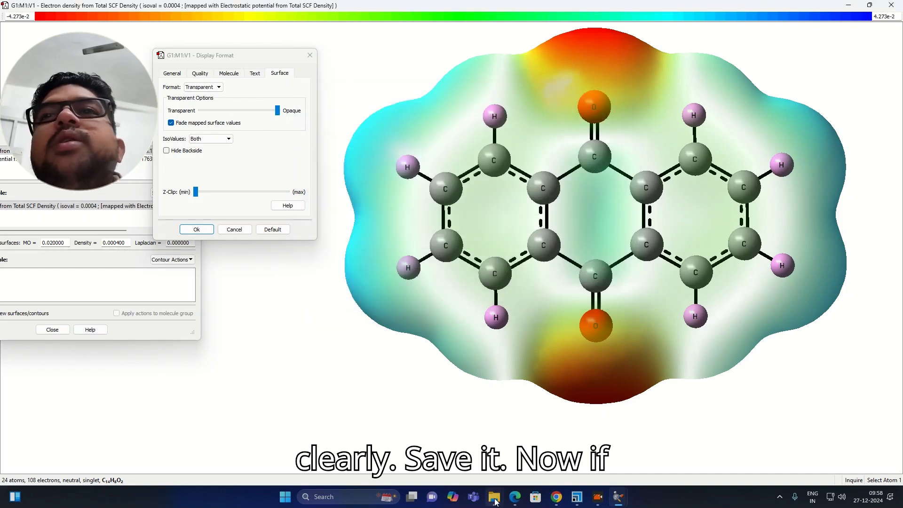
- Switch to File Explorer, open the saved axzz image from the Desktop folder, and inspect the mapped surface up close
mouse_move(495, 502)
left_click(443, 433)
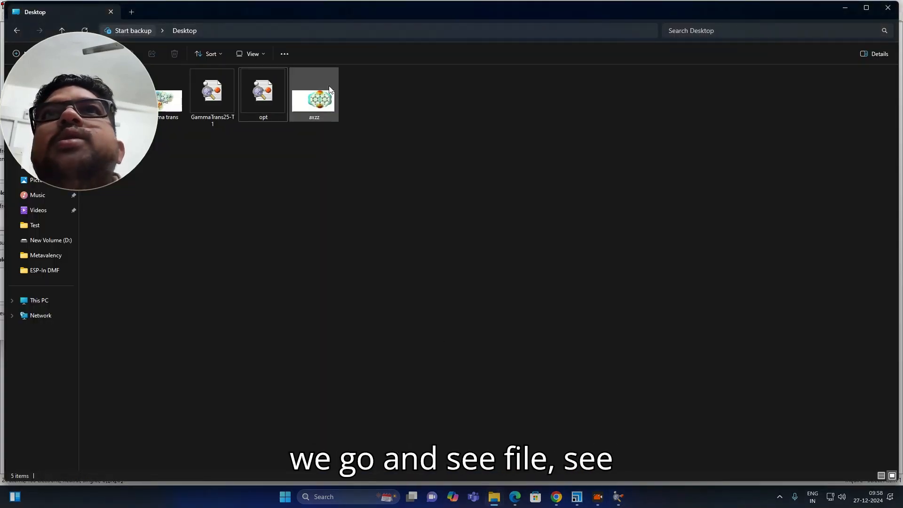
double_click(329, 90)
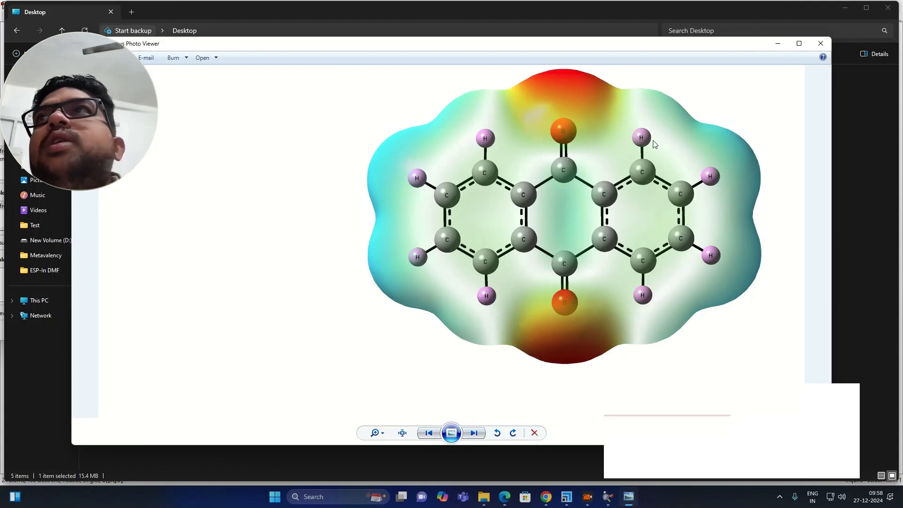
scroll(571, 192, "up", 3)
scroll(571, 191, "down", 2)
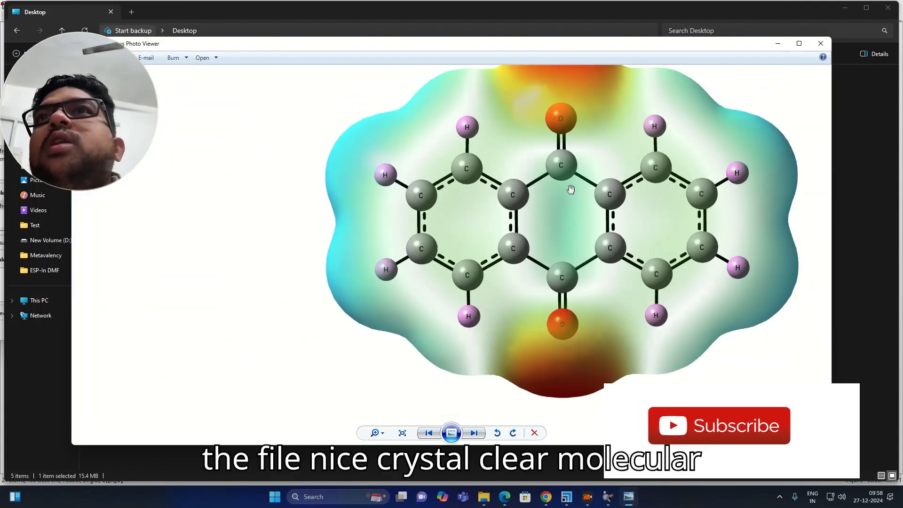
scroll(570, 189, "down", 1)
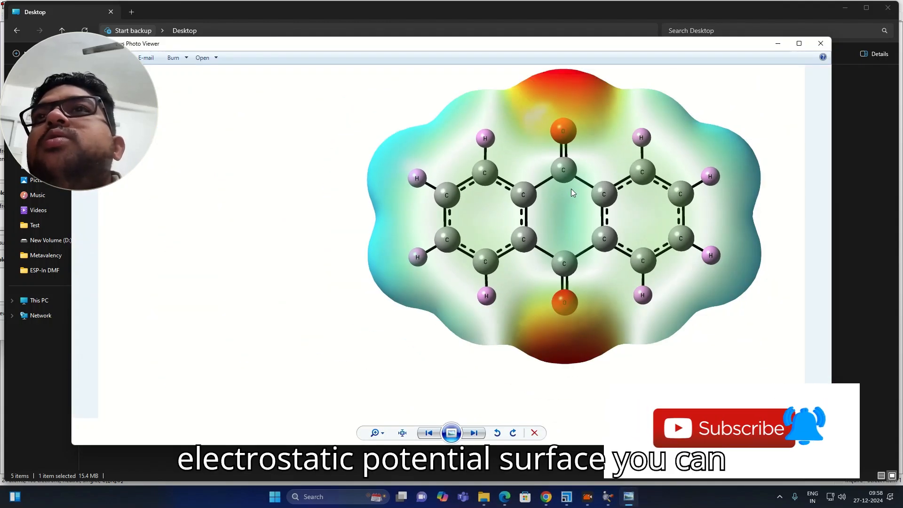